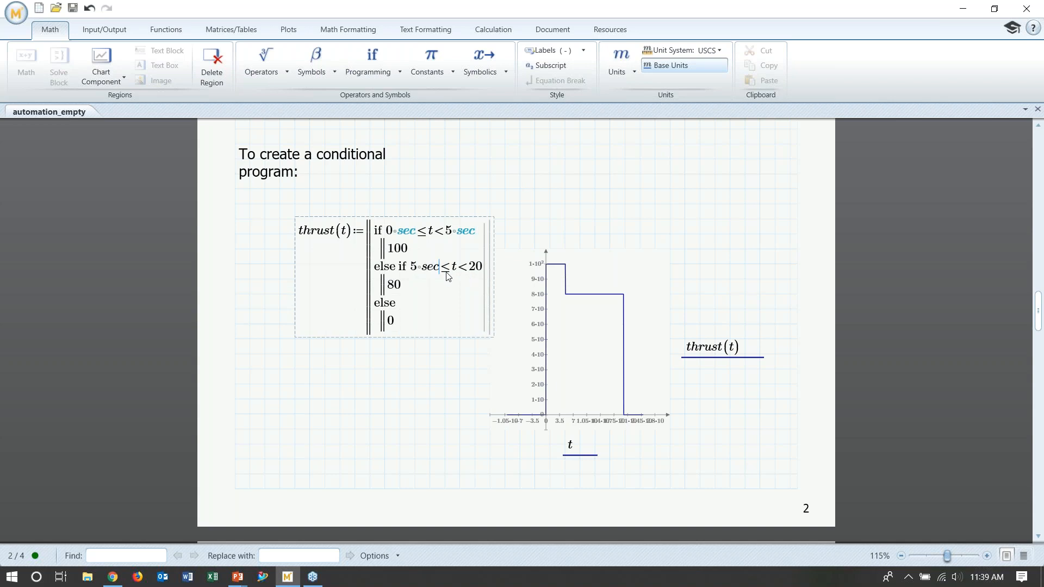
# Step: Label sec after 5 in the else-if condition as Unit, and append sec, also labelled Unit, to the 20 limit
pyautogui.click(568, 51)
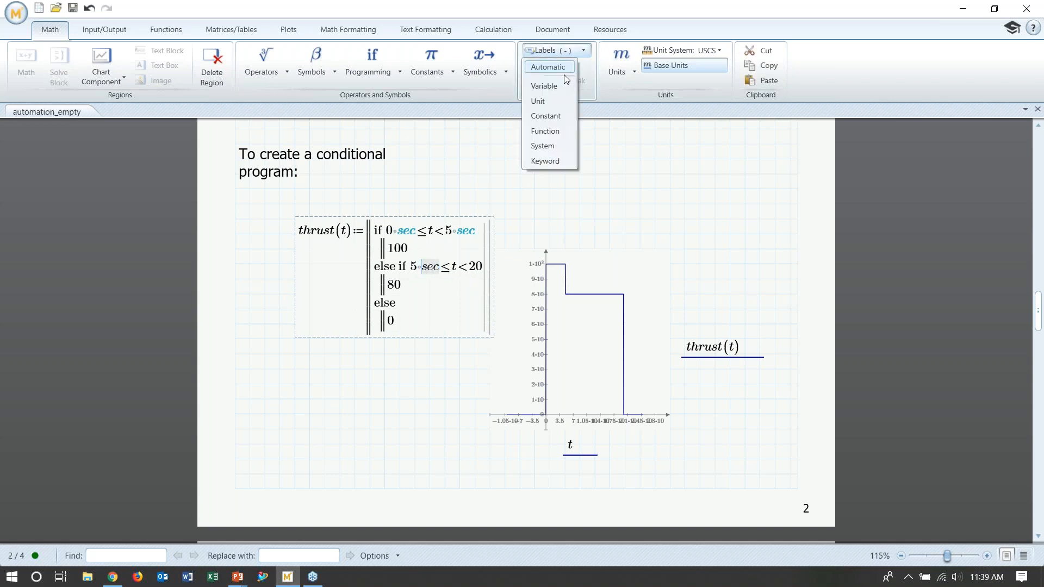
pyautogui.click(547, 101)
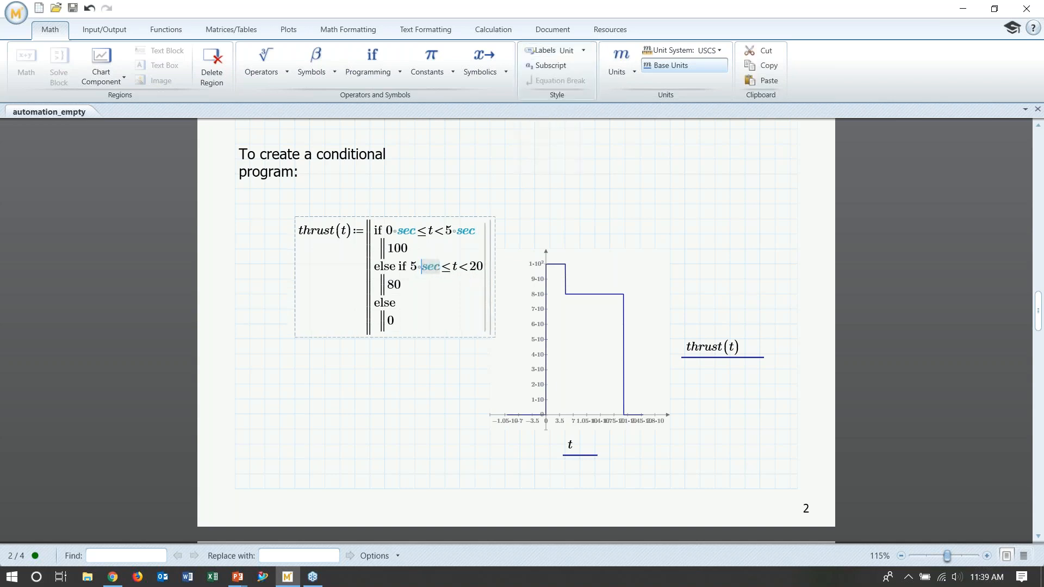
pyautogui.click(483, 269)
pyautogui.write('sec')
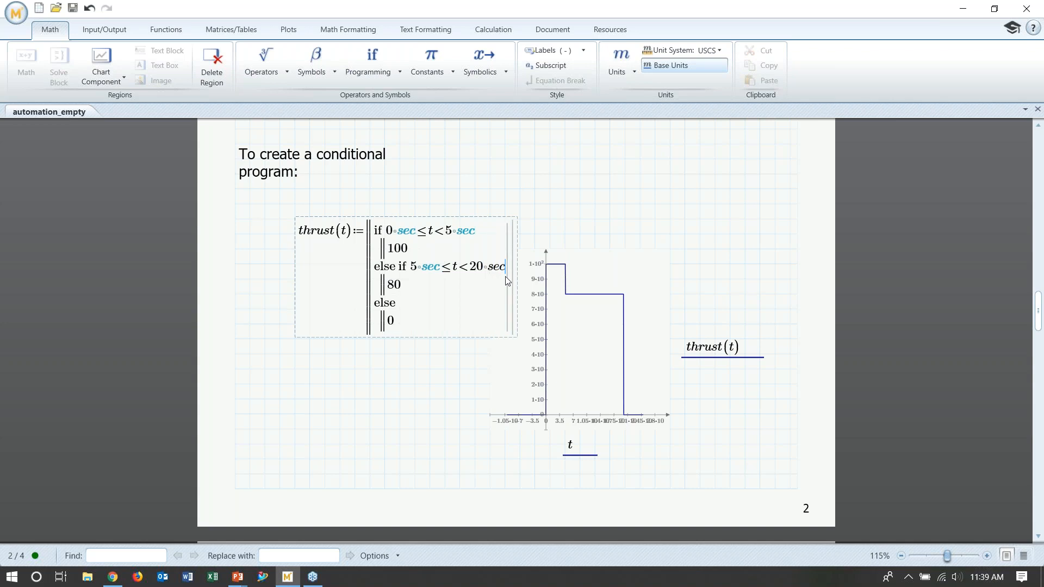
pyautogui.click(568, 50)
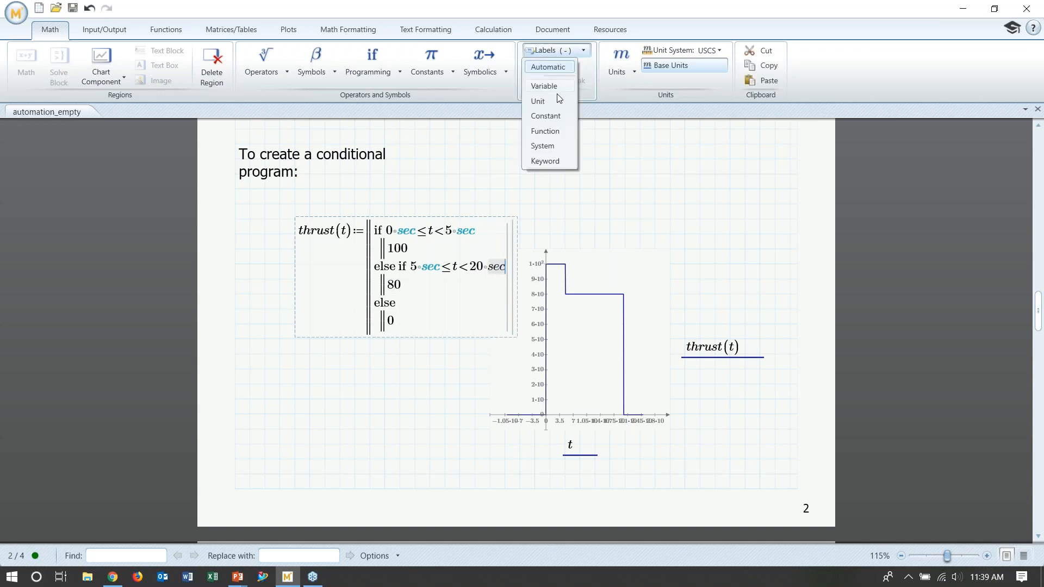
pyautogui.click(552, 102)
pyautogui.click(566, 190)
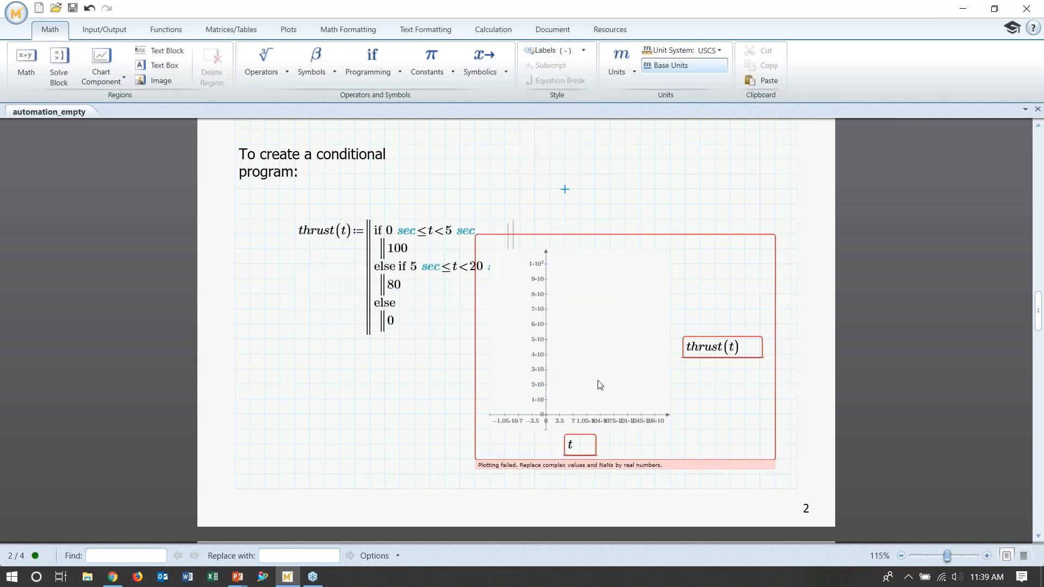
pyautogui.click(713, 415)
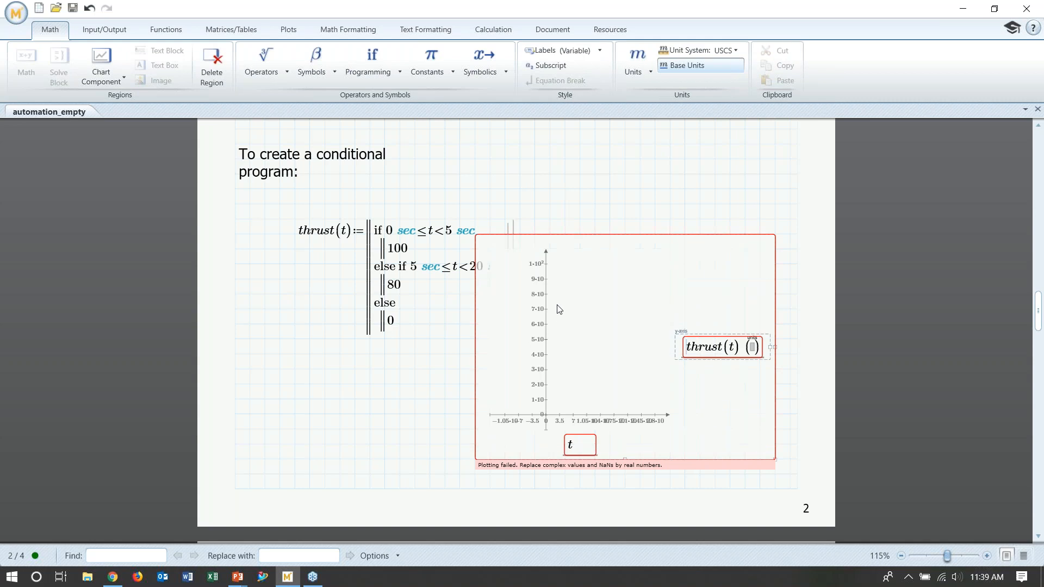
# Step: Delete the sec units from all four time limits in the thrust(t) if and else-if conditions
pyautogui.doubleClick(431, 270)
pyautogui.press('BackSpace')
pyautogui.doubleClick(479, 267)
pyautogui.press('BackSpace')
pyautogui.doubleClick(468, 234)
pyautogui.press('BackSpace')
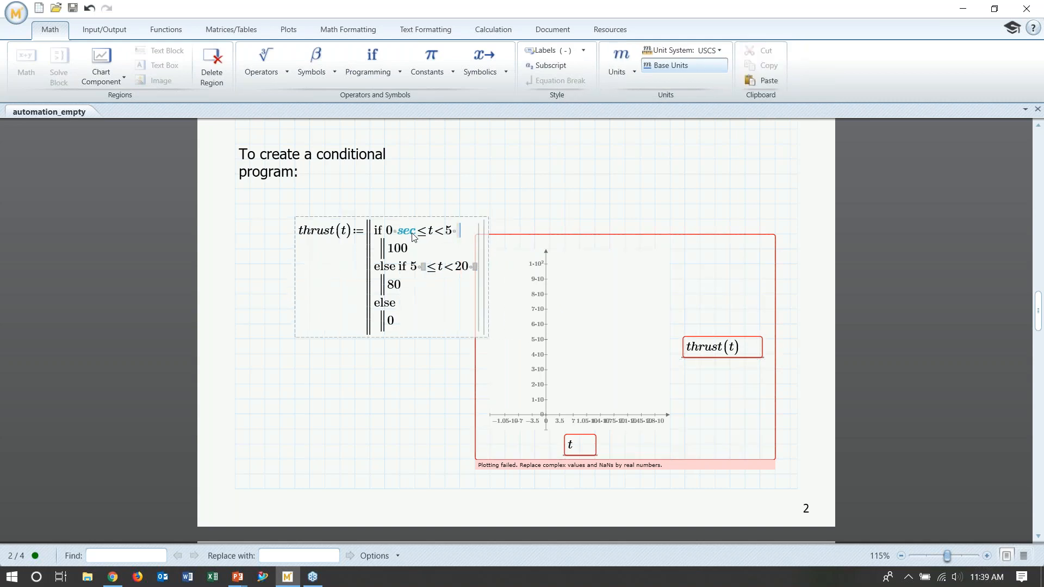
pyautogui.click(411, 234)
pyautogui.press('BackSpace')
pyautogui.press('BackSpace')
pyautogui.press('BackSpace')
pyautogui.click(401, 233)
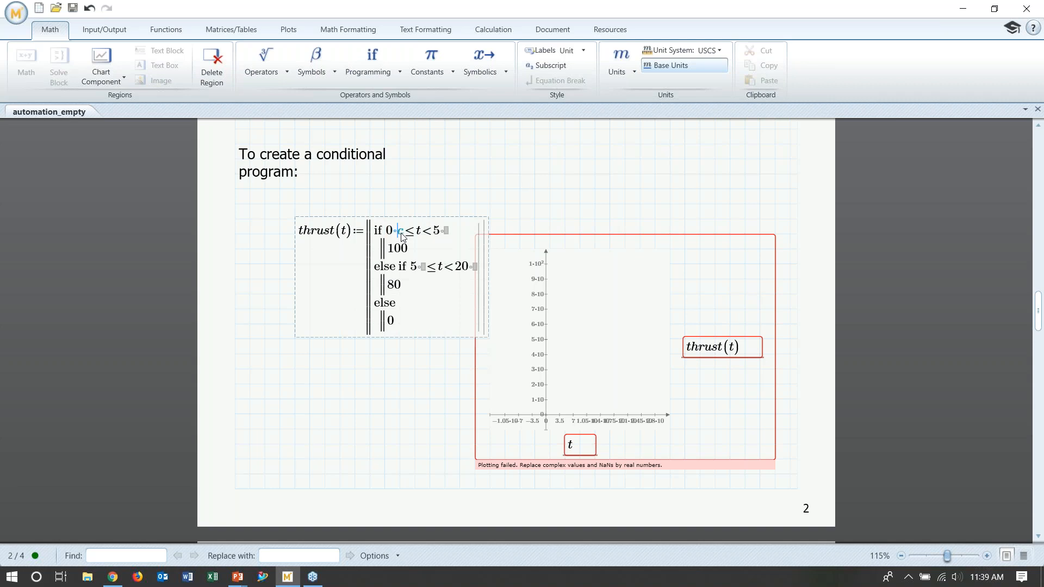
pyautogui.press('Delete')
pyautogui.press('BackSpace')
# Step: Remove the remaining empty multiplication placeholders so the conditions read 0≤t<5 and 5≤t<20
pyautogui.click(438, 233)
pyautogui.press('BackSpace')
pyautogui.click(428, 268)
pyautogui.press('BackSpace')
pyautogui.click(464, 269)
pyautogui.press('BackSpace')
# Step: Append N to the thrust(t) program's three result values 100, 80 and 0
pyautogui.click(408, 249)
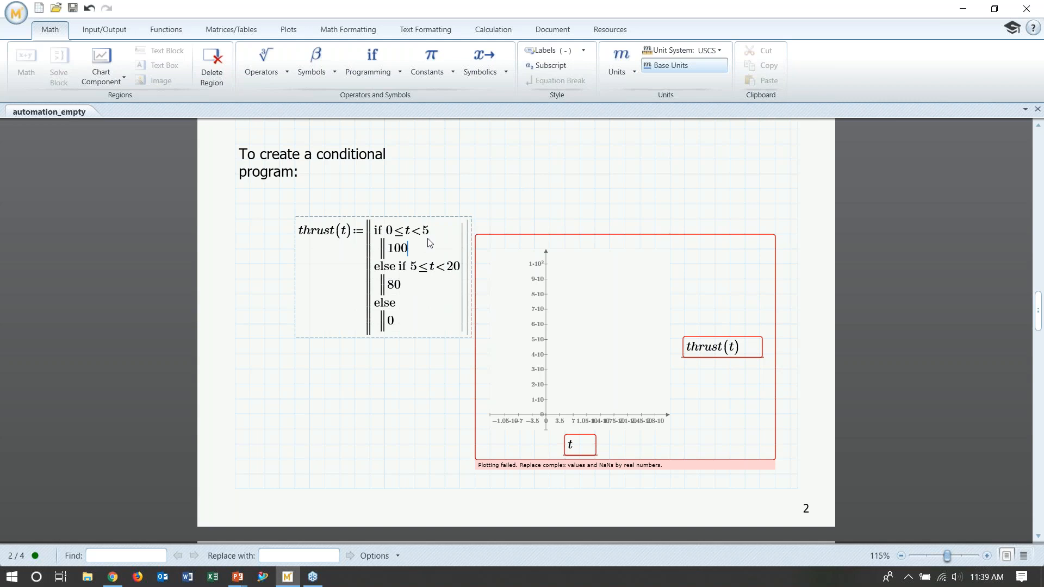
pyautogui.write('N')
pyautogui.click(409, 285)
pyautogui.write('N')
pyautogui.click(394, 322)
pyautogui.write('N')
# Step: Assign the Unit label to N after 80, 100 and 0, and recalculate the plot
pyautogui.doubleClick(410, 285)
pyautogui.click(563, 50)
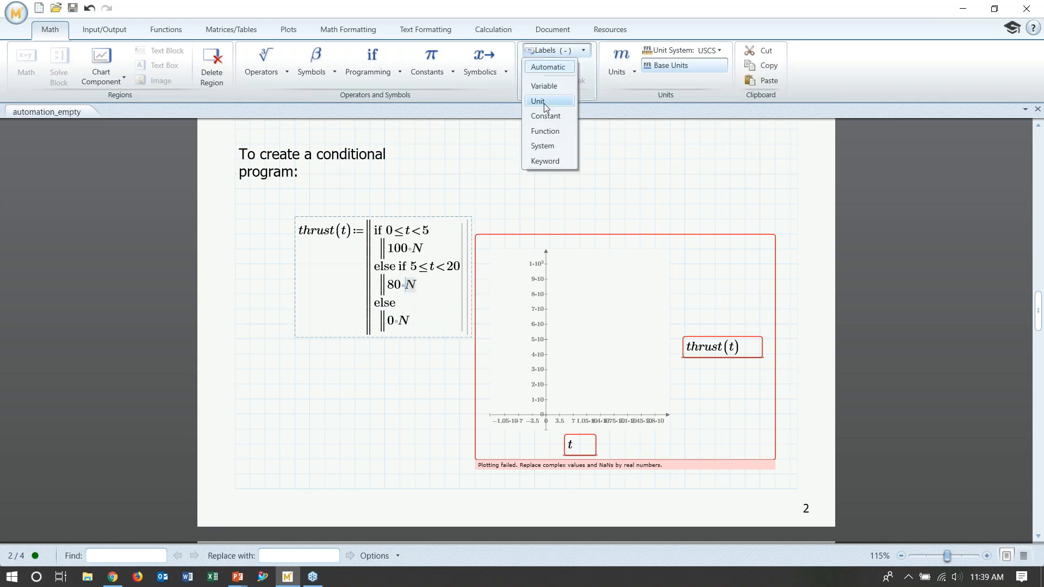
pyautogui.click(543, 101)
pyautogui.doubleClick(417, 249)
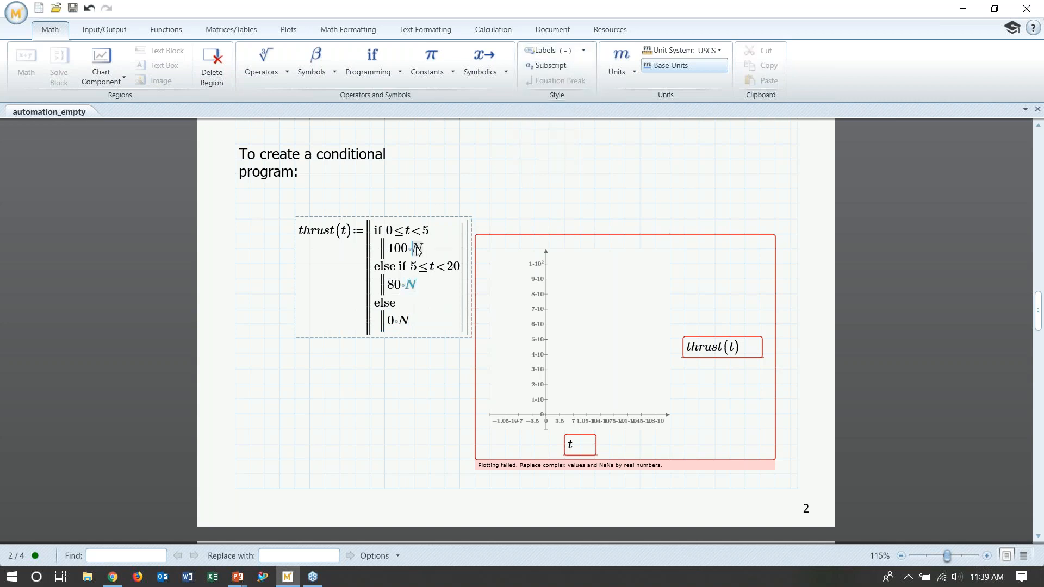
pyautogui.click(563, 51)
pyautogui.click(543, 101)
pyautogui.doubleClick(404, 321)
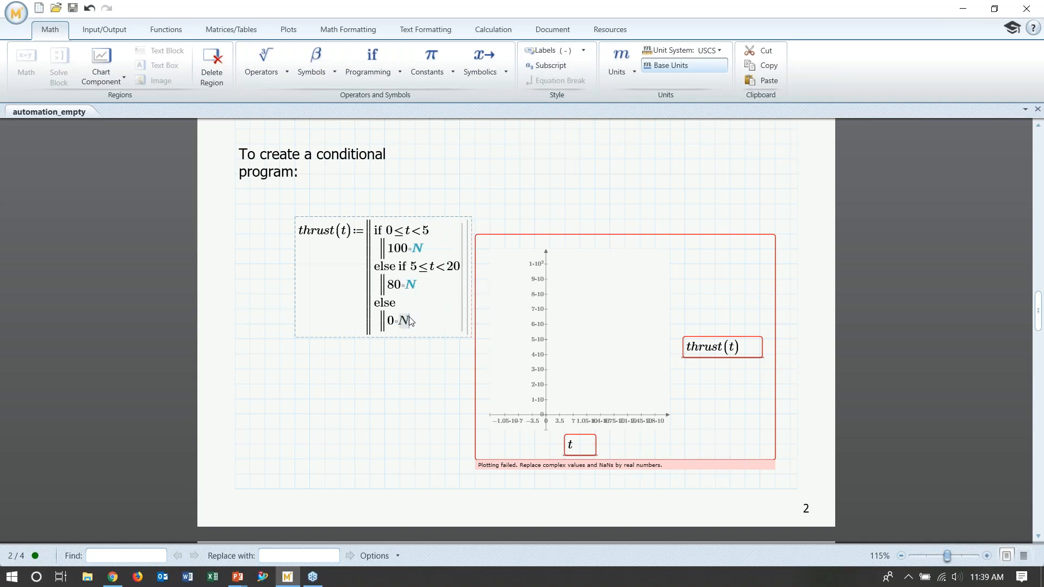
pyautogui.click(563, 50)
pyautogui.click(556, 101)
pyautogui.click(580, 174)
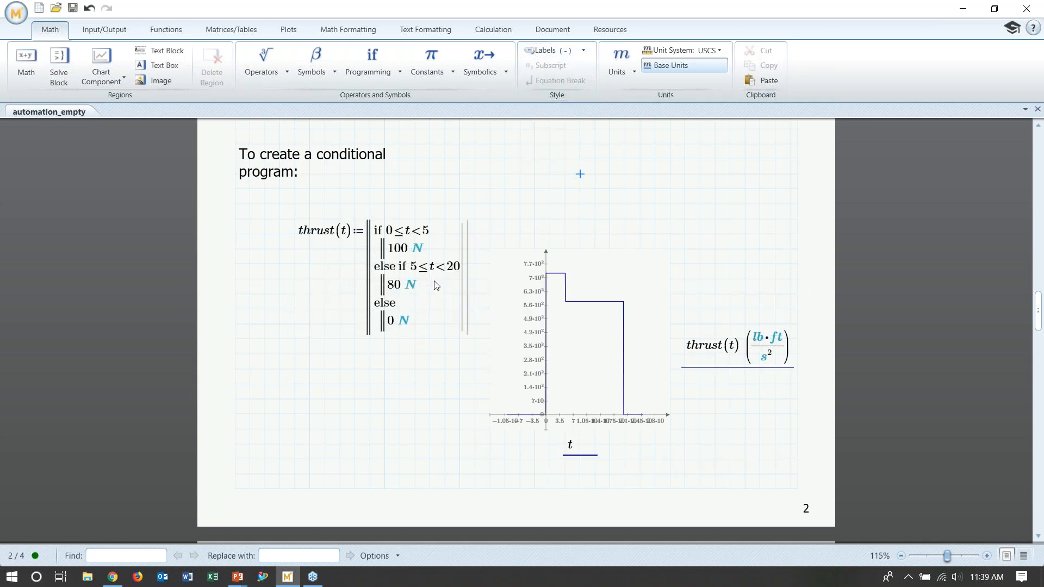
# Step: Append s to the limits 0, 5, 5 and 20 in the two time conditions of thrust(t)
pyautogui.click(394, 234)
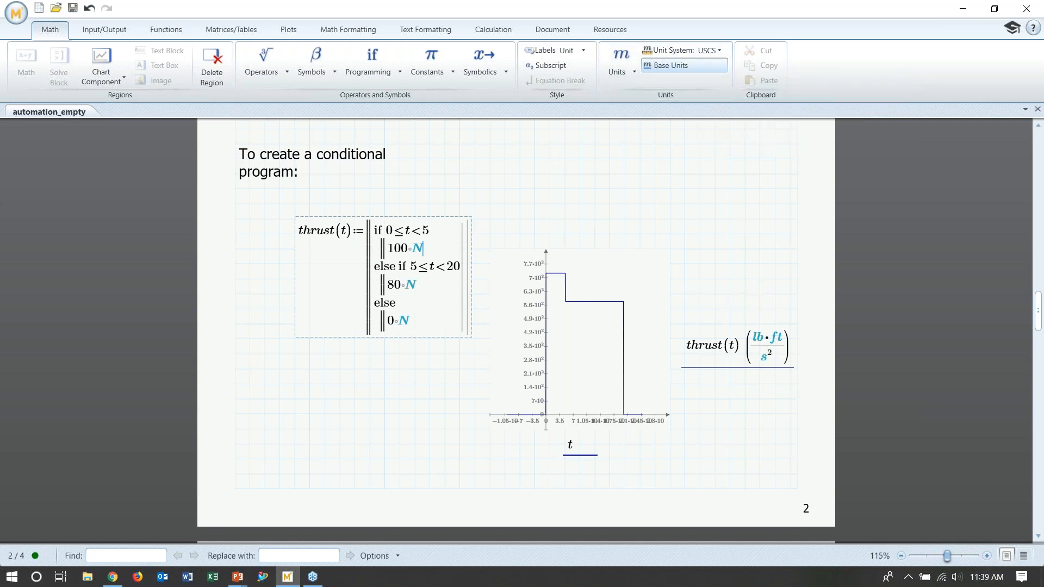
pyautogui.click(393, 233)
pyautogui.write('s')
pyautogui.click(439, 231)
pyautogui.write('s')
pyautogui.click(417, 269)
pyautogui.write('s')
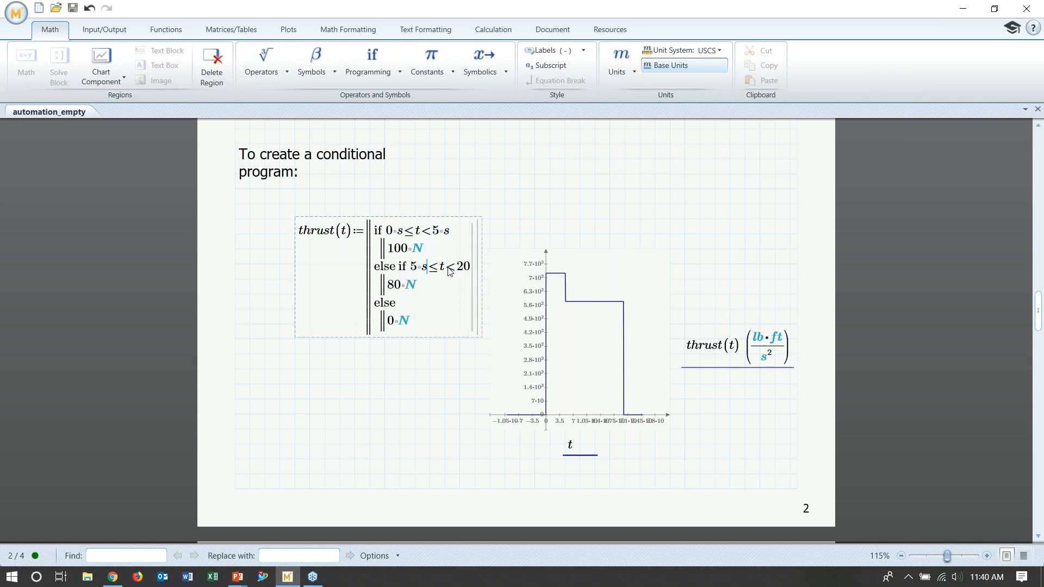
pyautogui.click(471, 269)
pyautogui.write('s')
# Step: Assign the Unit label to each s in the if and else-if conditions, and recalculate the plot
pyautogui.moveTo(474, 271); pyautogui.dragTo(481, 271)
pyautogui.click(560, 50)
pyautogui.click(546, 102)
pyautogui.doubleClick(424, 268)
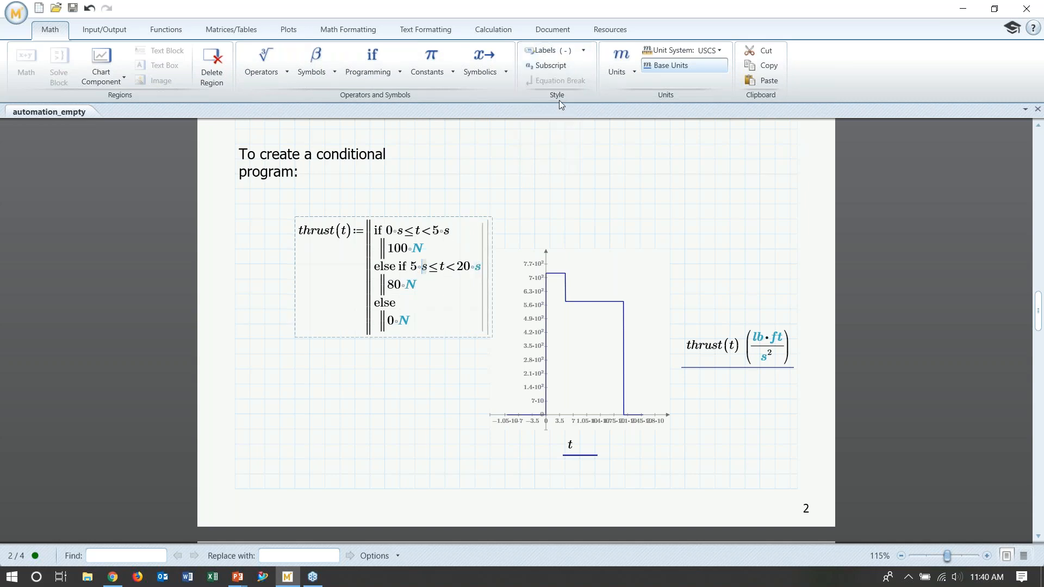
pyautogui.click(562, 50)
pyautogui.click(447, 231)
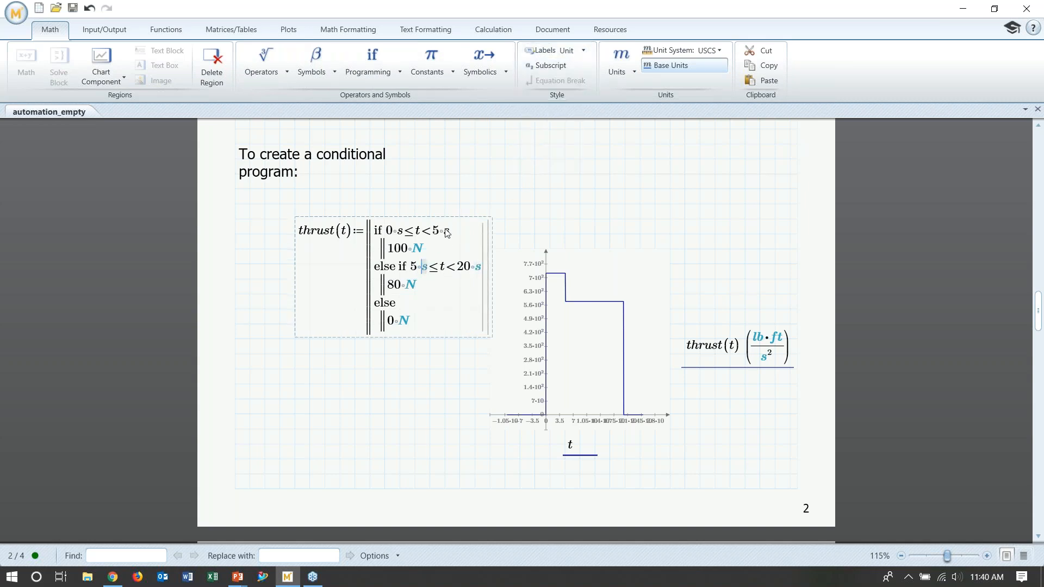
pyautogui.click(560, 50)
pyautogui.click(546, 102)
pyautogui.click(401, 233)
pyautogui.click(560, 50)
pyautogui.click(552, 100)
pyautogui.click(581, 160)
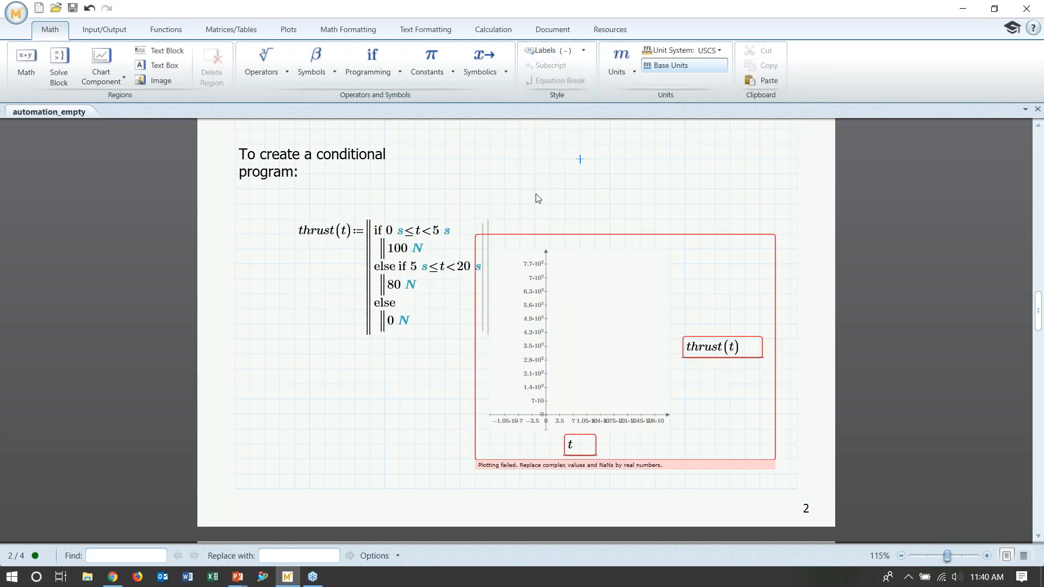
# Step: Undo the Unit labels and the s entries on the time limits, and recalculate the plot
pyautogui.hotkey('ctrl', 'z')
pyautogui.hotkey('ctrl', 'z')
pyautogui.hotkey('ctrl', 'z')
pyautogui.hotkey('ctrl', 'z')
pyautogui.hotkey('ctrl', 'z')
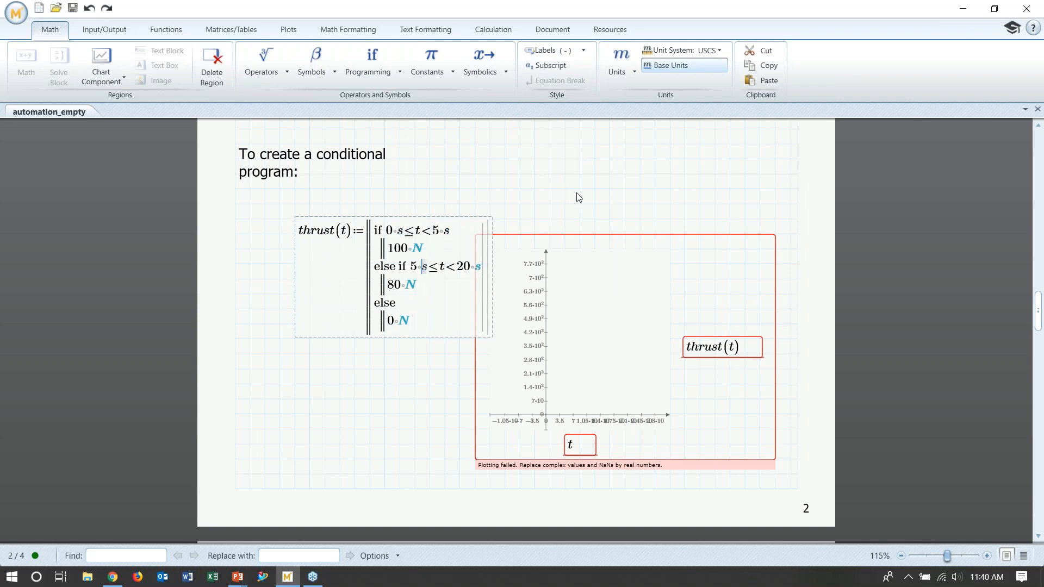
pyautogui.hotkey('ctrl', 'z')
pyautogui.hotkey('ctrl', 'z')
pyautogui.hotkey('ctrl', 'z')
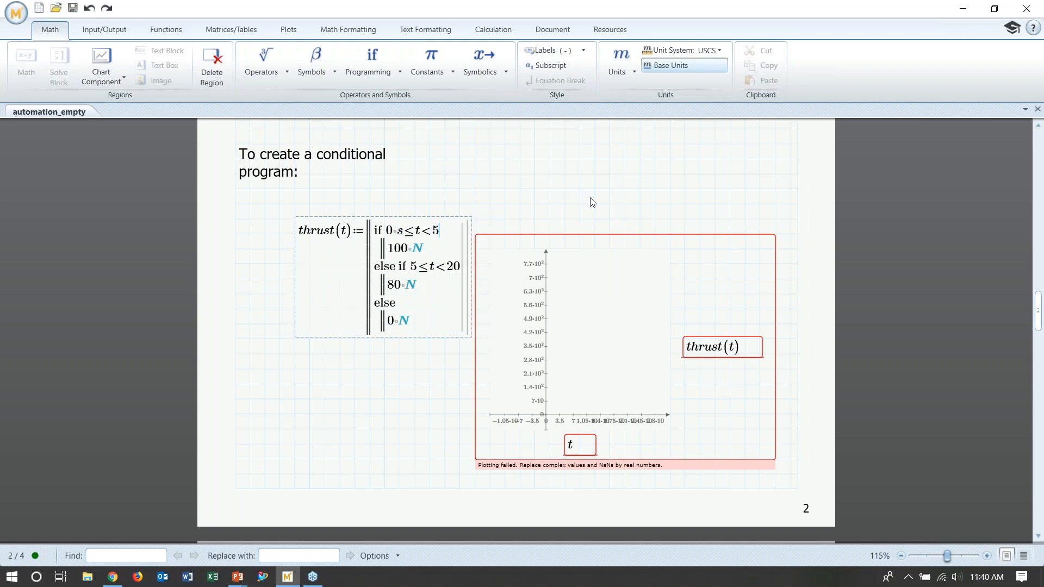
pyautogui.click(597, 180)
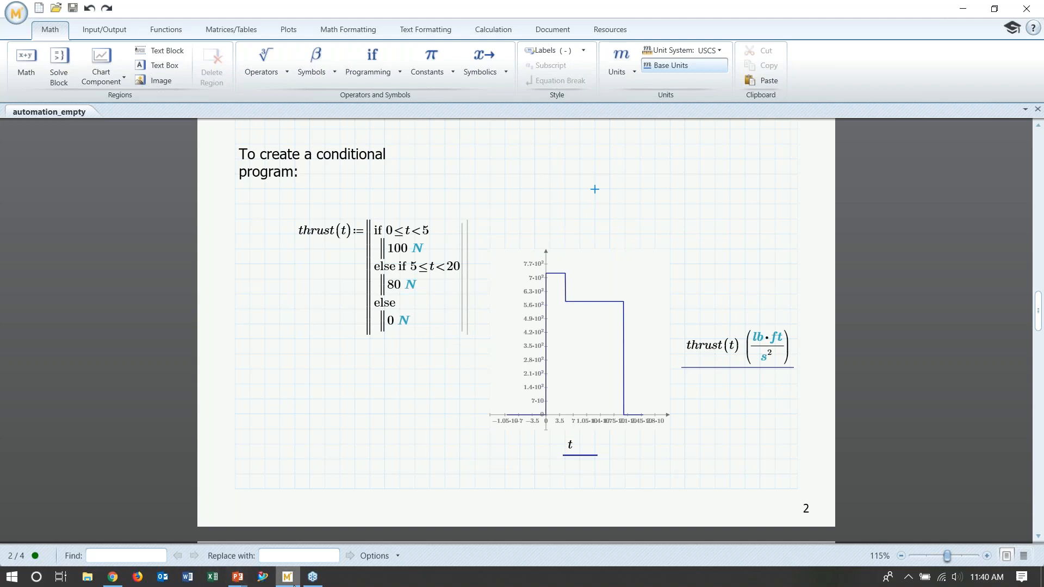
# Step: Insert an Excel Component in the blank area of page 4
pyautogui.click(314, 578)
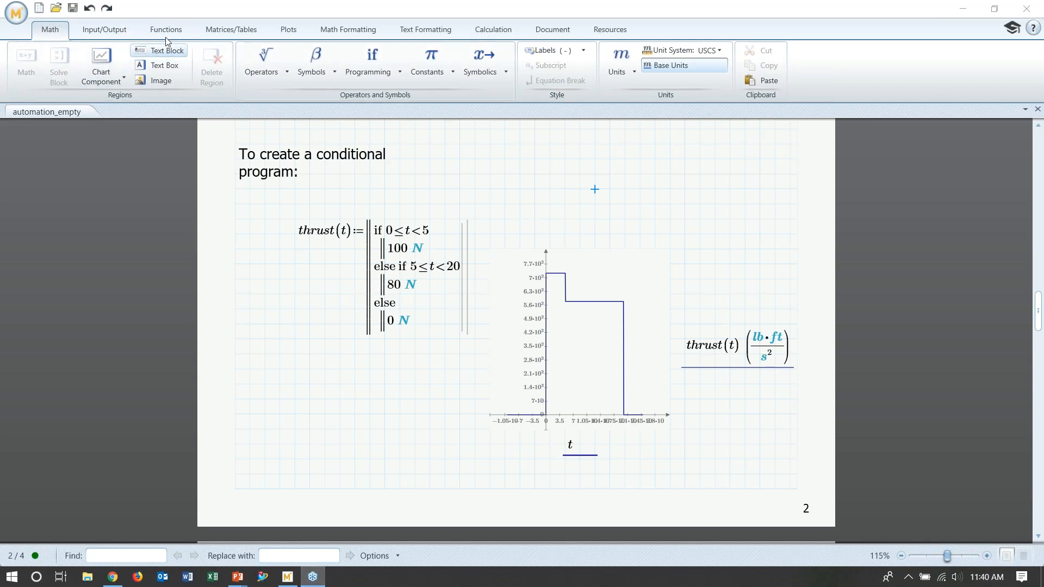
pyautogui.click(133, 32)
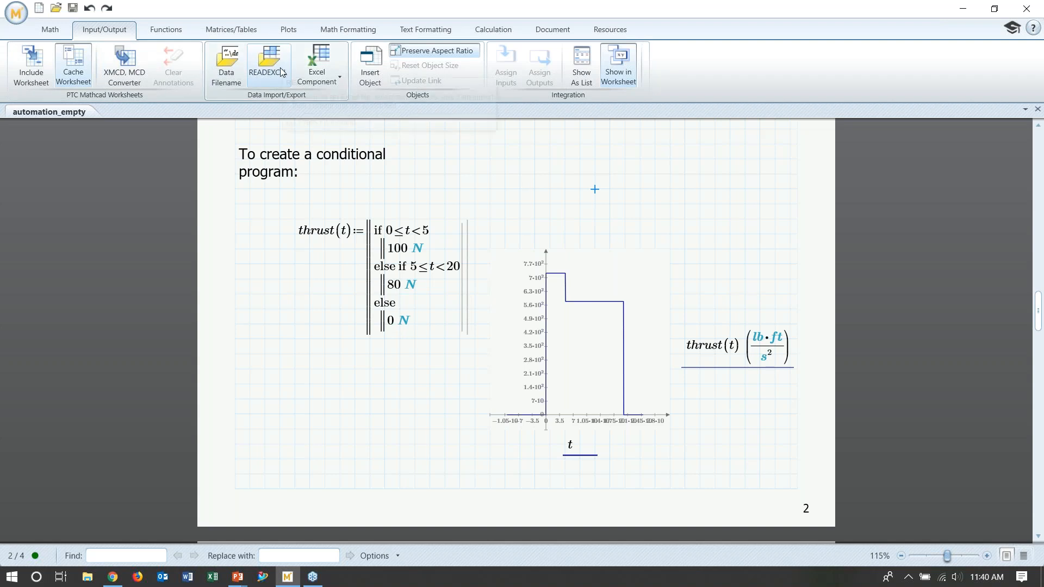
pyautogui.scroll(-12, 401, 201)
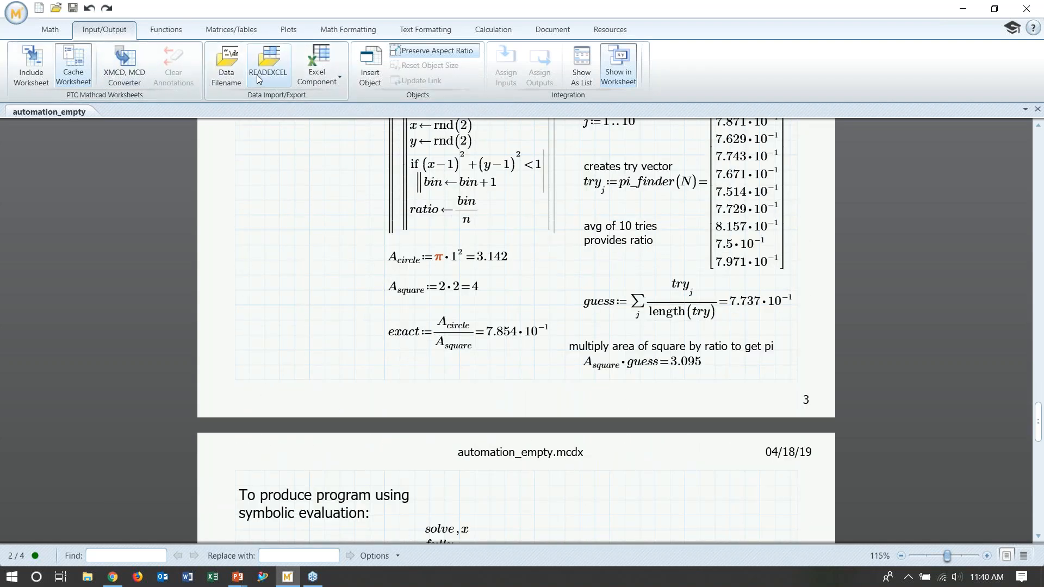
pyautogui.scroll(-3, 262, 83)
pyautogui.click(106, 33)
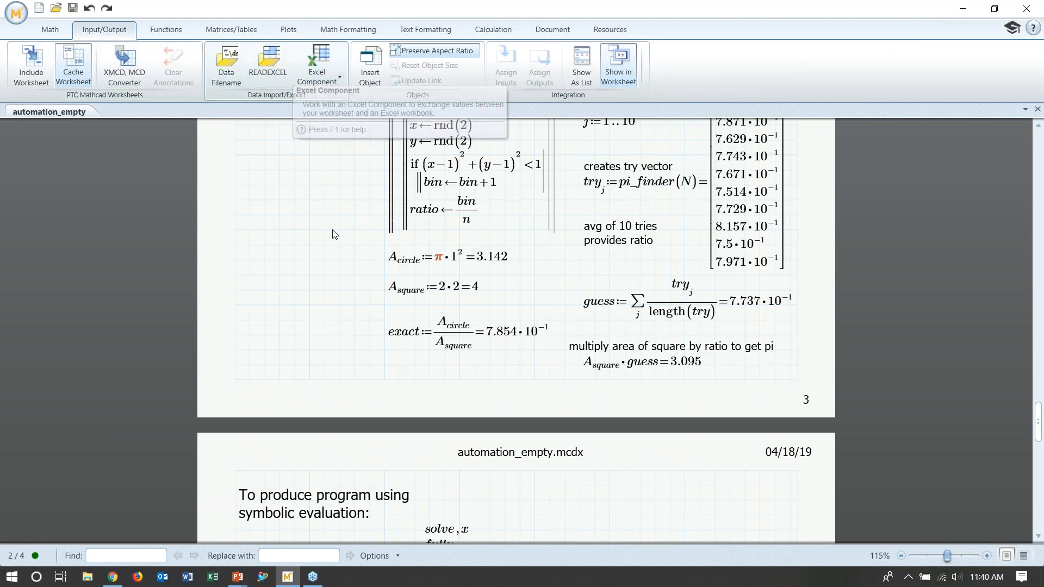
pyautogui.scroll(-15, 363, 309)
pyautogui.click(340, 286)
pyautogui.click(317, 68)
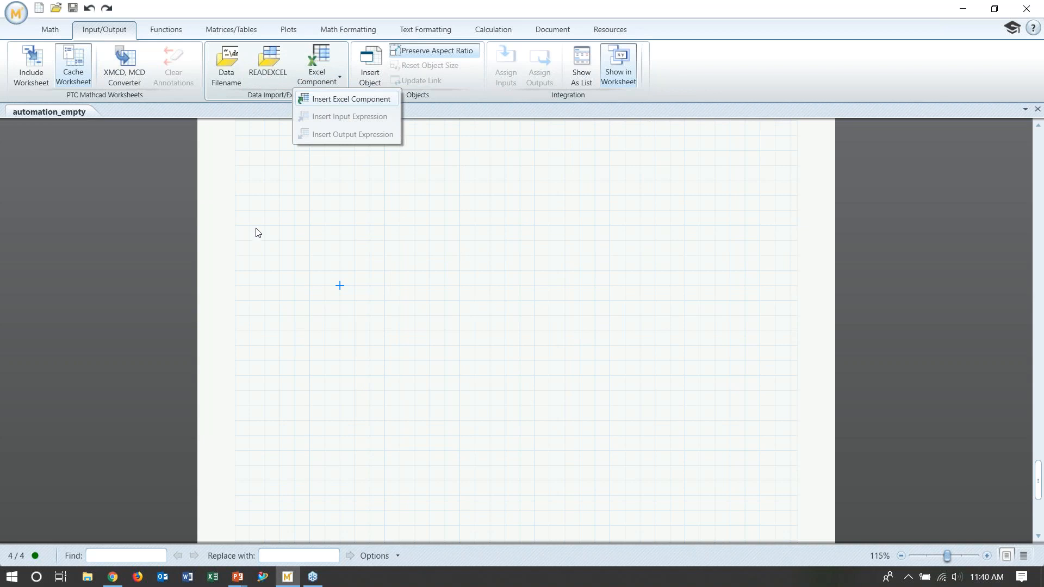
pyautogui.press('Return')
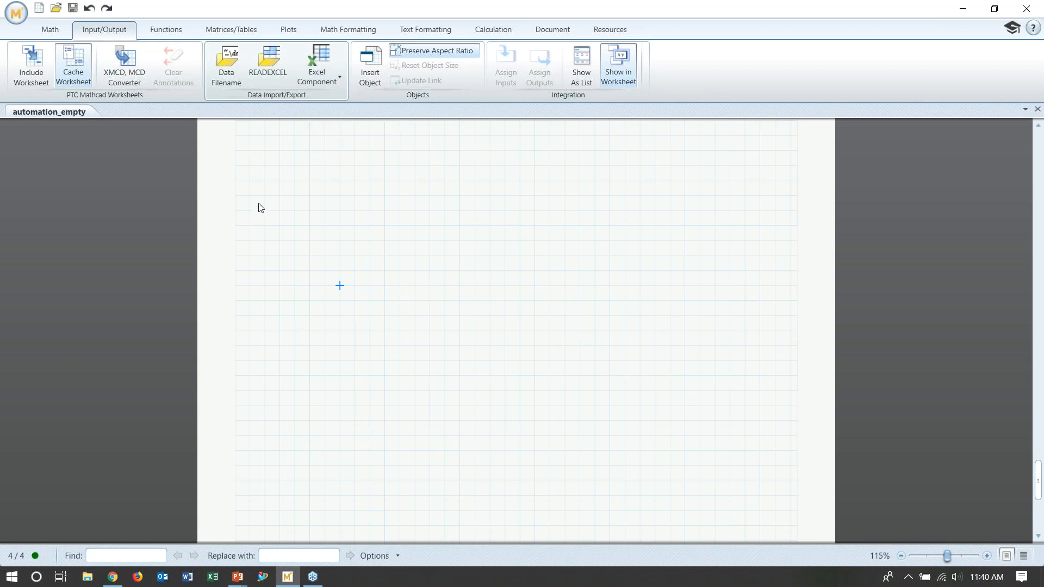
pyautogui.click(370, 316)
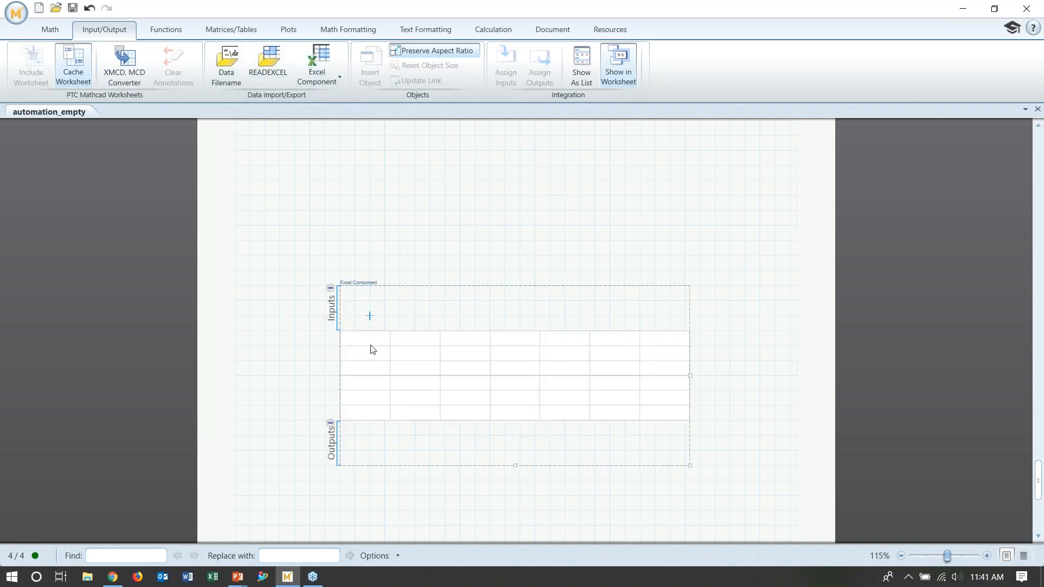
# Step: Enter 332 in cell A1 of the component's embedded Excel worksheet, format it bold and red, and return to the Mathcad worksheet
pyautogui.doubleClick(373, 350)
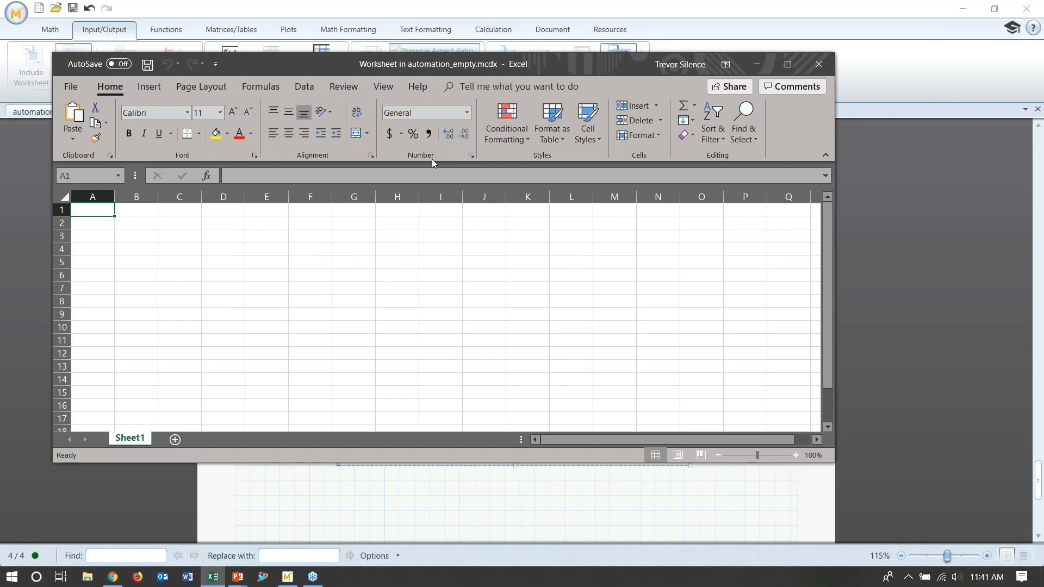
pyautogui.write('332')
pyautogui.click(158, 270)
pyautogui.click(103, 210)
pyautogui.click(238, 133)
pyautogui.click(129, 134)
pyautogui.click(171, 236)
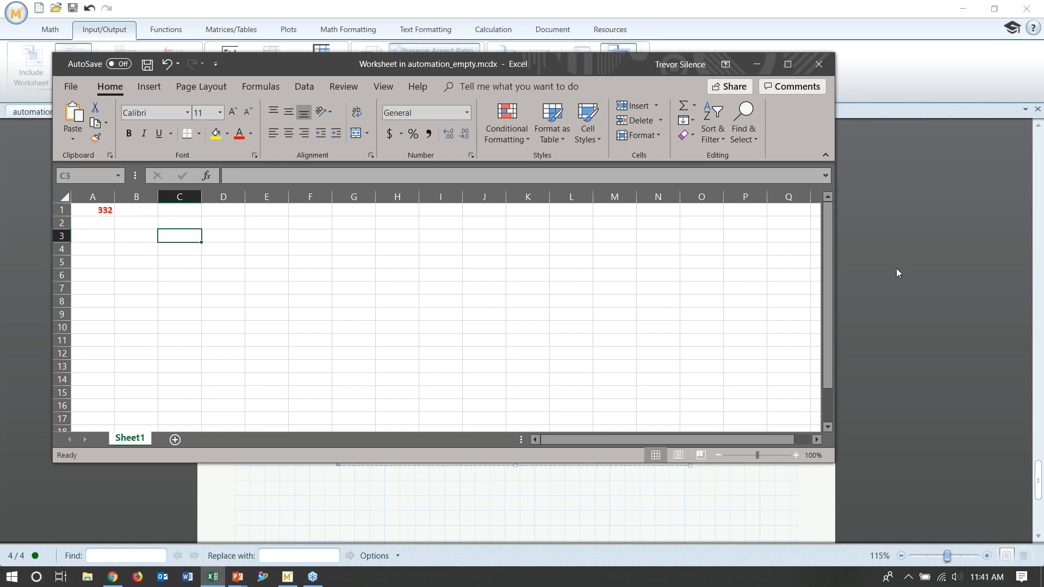
pyautogui.click(814, 65)
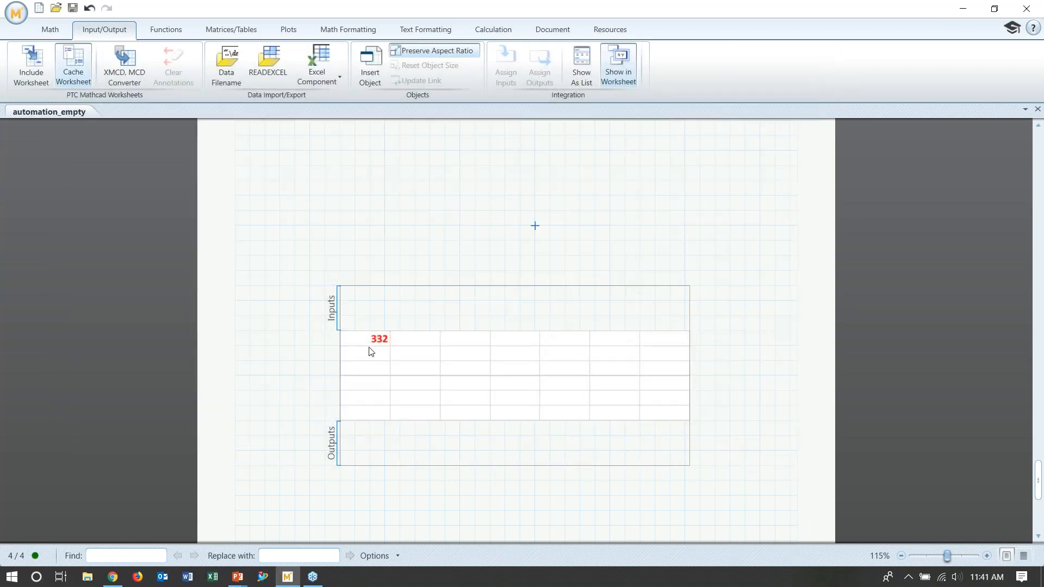
# Step: Examine the READEXCEL import dialog's file, column, row and range settings for the area above the component, and cancel it
pyautogui.click(390, 217)
pyautogui.click(269, 73)
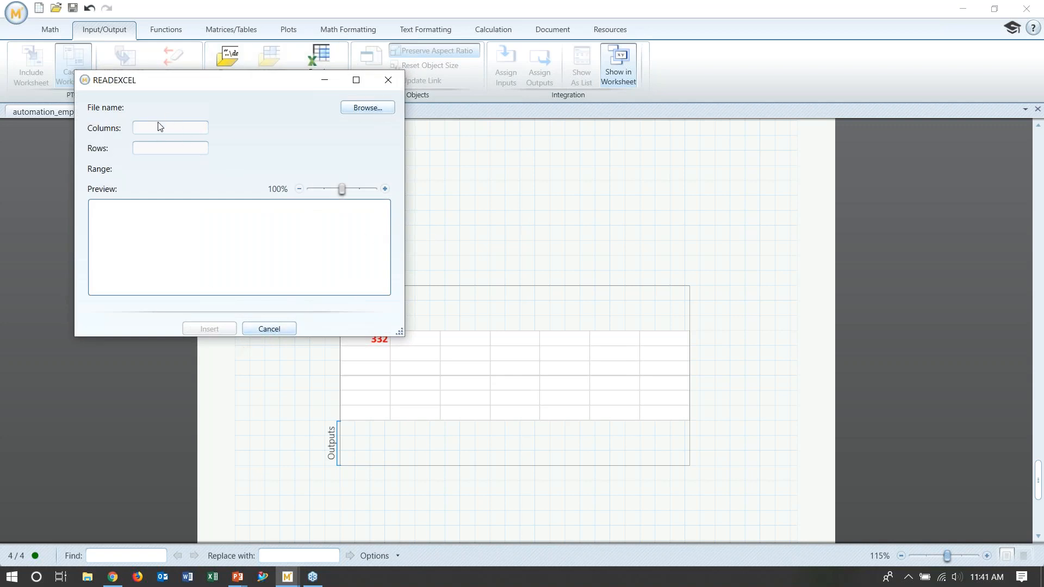
pyautogui.click(269, 331)
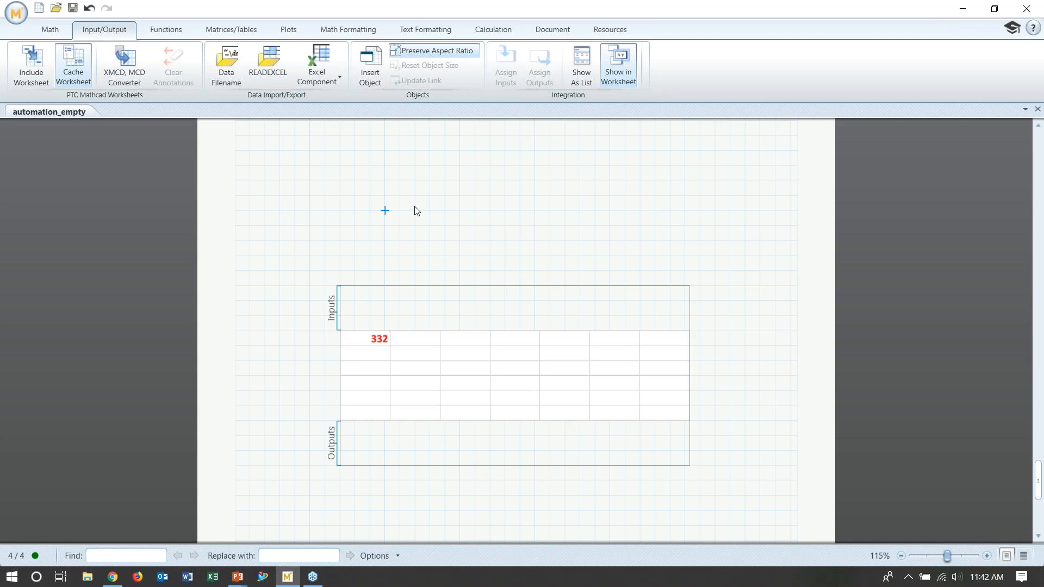
# Step: Reopen the Excel Component's embedded worksheet to view its contents, and close it
pyautogui.click(393, 359)
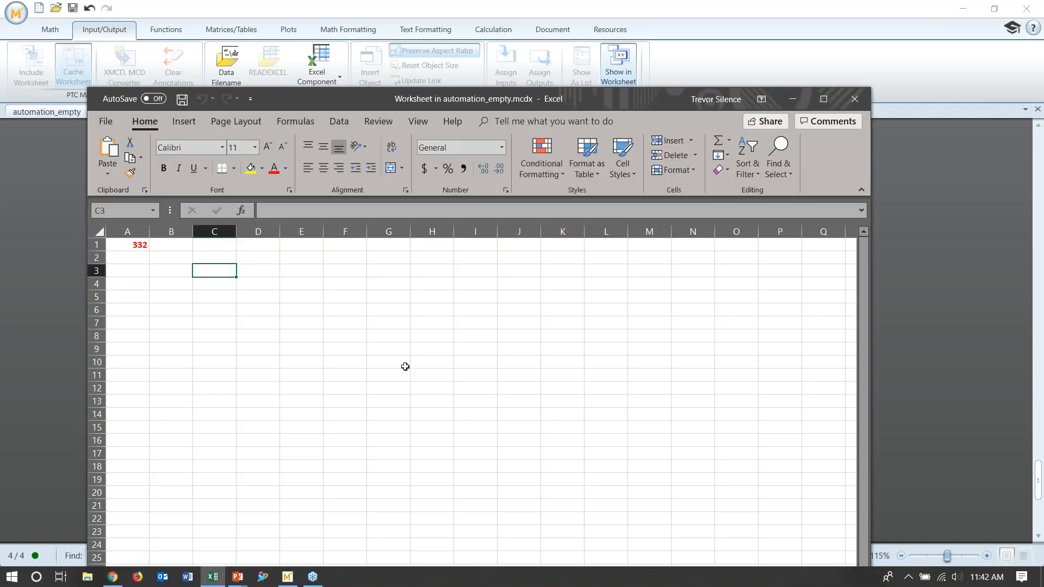
pyautogui.click(855, 104)
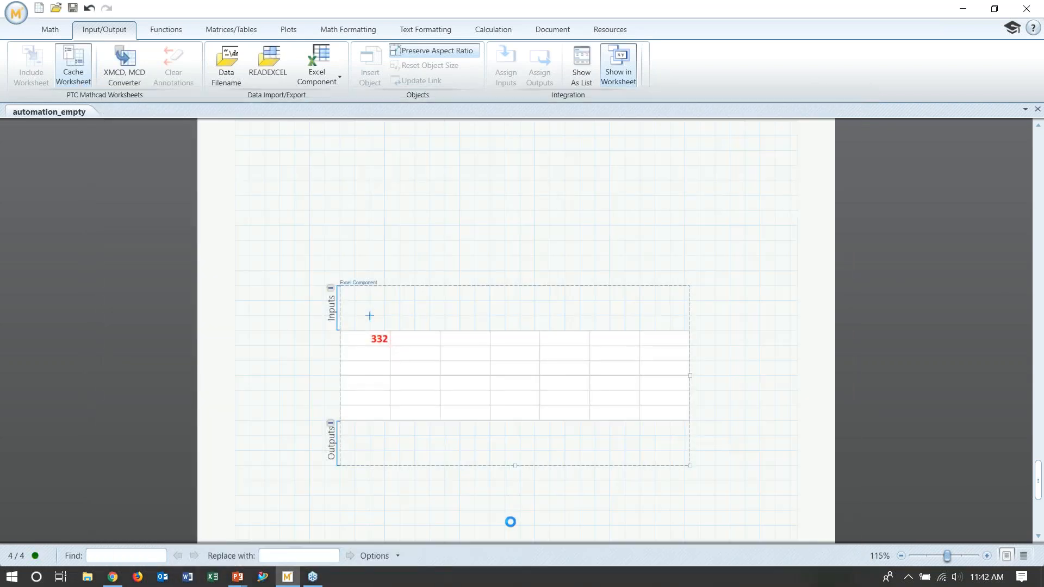
# Step: Insert an input expression in the Inputs area of the Excel Component
pyautogui.scroll(3, 734, 416)
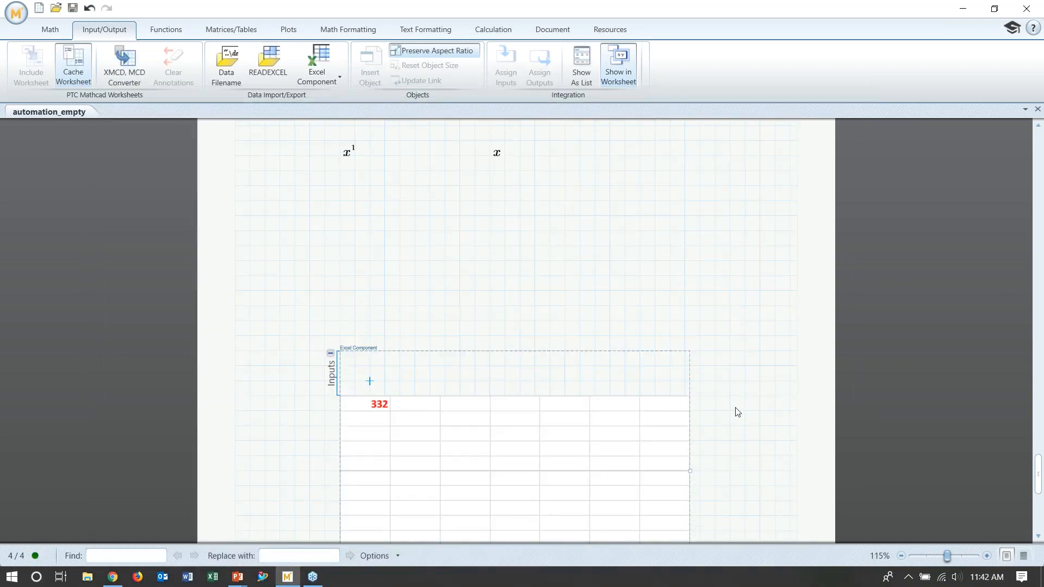
pyautogui.scroll(-6, 738, 413)
pyautogui.click(354, 235)
pyautogui.rightClick(361, 241)
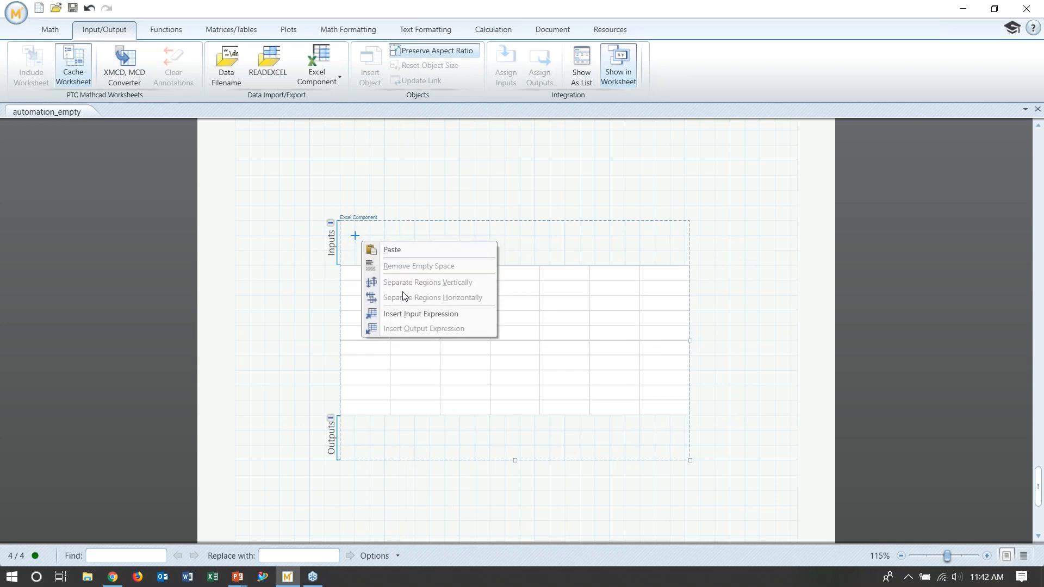
pyautogui.click(407, 313)
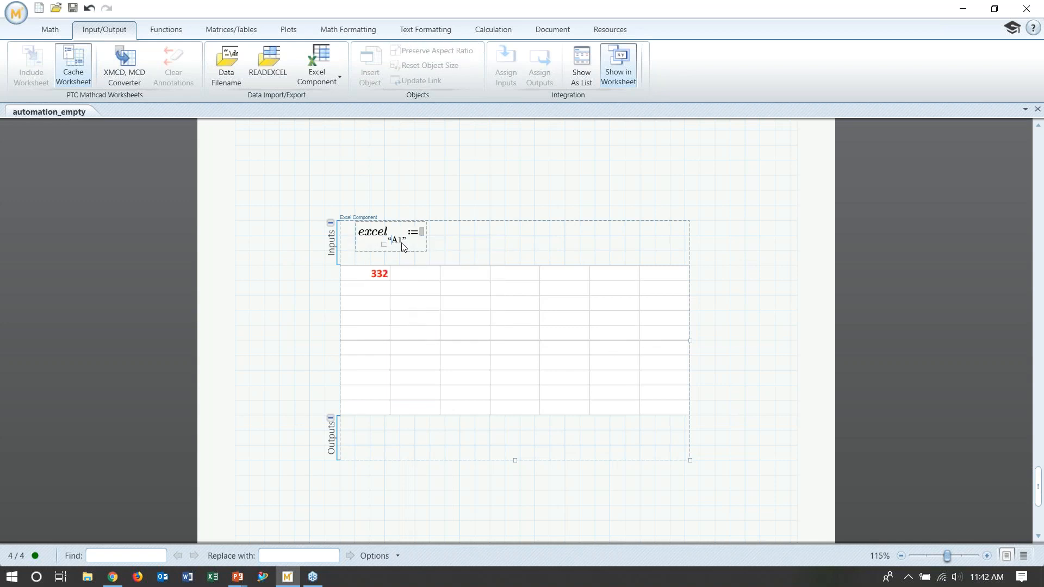
pyautogui.moveTo(402, 243); pyautogui.dragTo(393, 241)
pyautogui.click(377, 432)
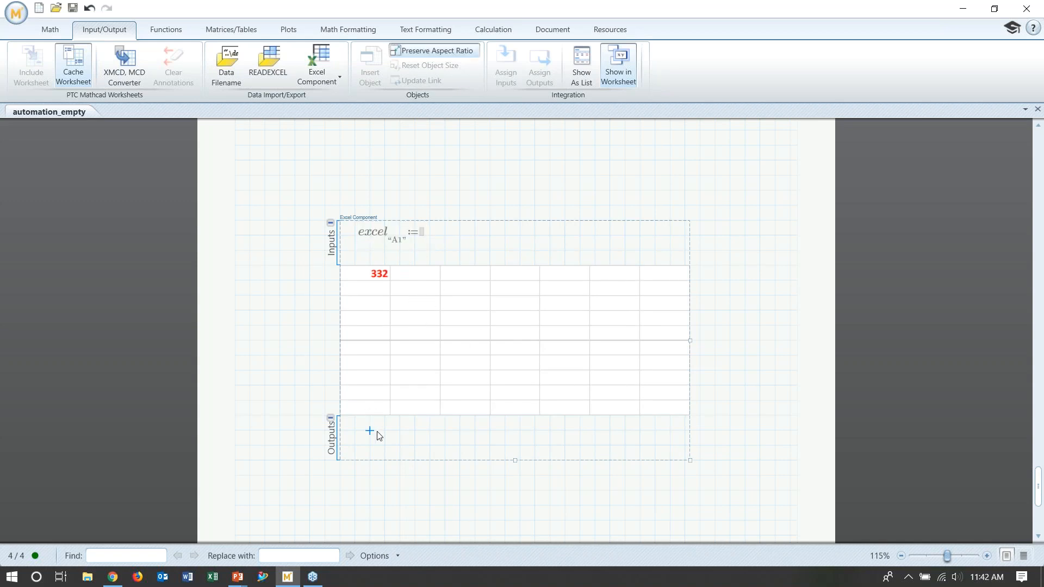
pyautogui.click(500, 191)
# Step: Change the input expression's target cell to B1 and assign it the value 2
pyautogui.click(423, 234)
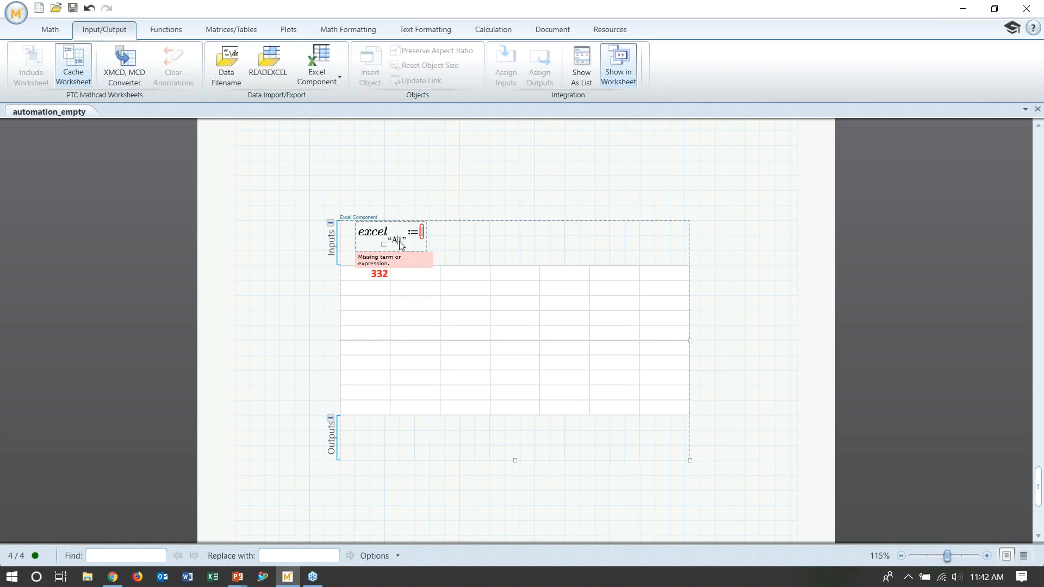
pyautogui.press('BackSpace')
pyautogui.write('B')
pyautogui.click(519, 175)
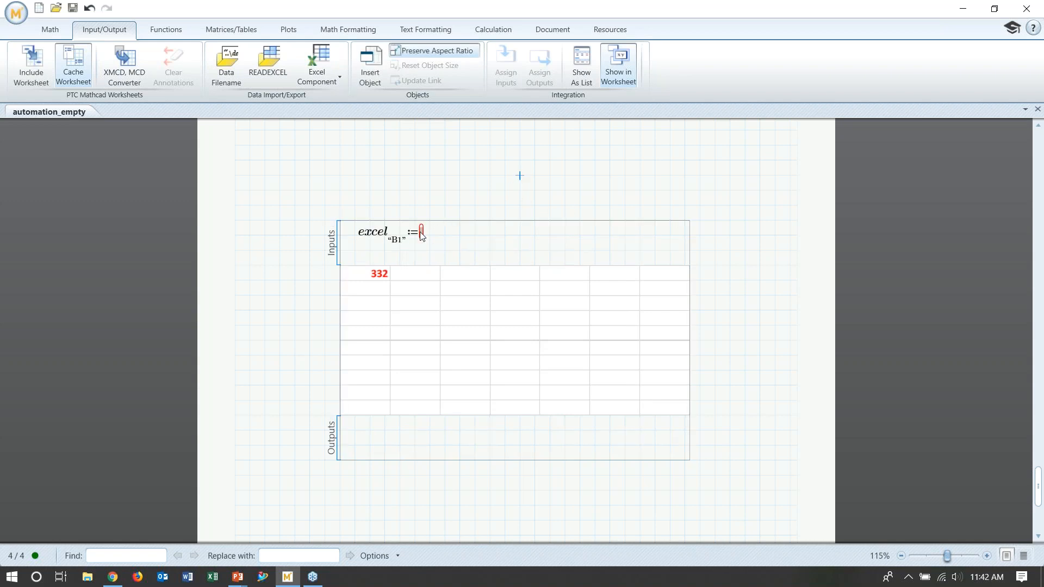
pyautogui.click(419, 234)
pyautogui.write('2')
pyautogui.click(503, 175)
pyautogui.click(393, 249)
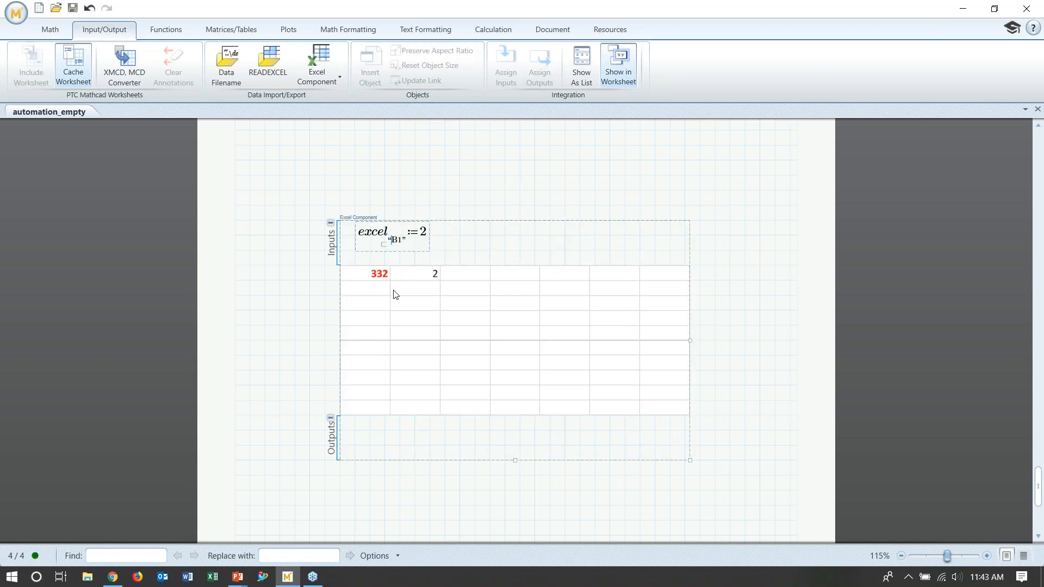
# Step: Open the component's embedded Excel worksheet to check the data around cell B1, close it, and review the input expression
pyautogui.doubleClick(363, 298)
pyautogui.moveTo(179, 263); pyautogui.dragTo(344, 388)
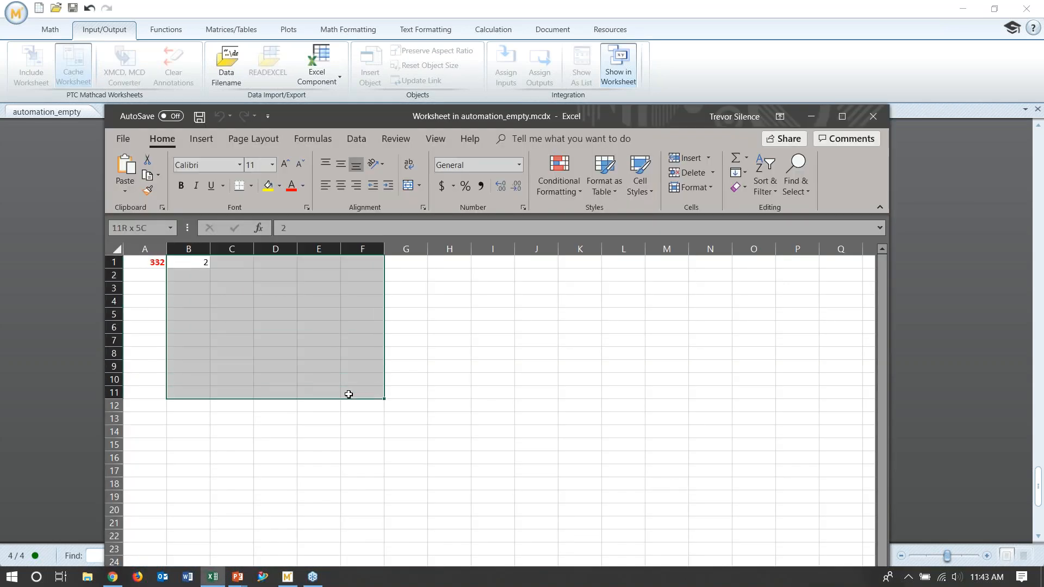
pyautogui.click(873, 116)
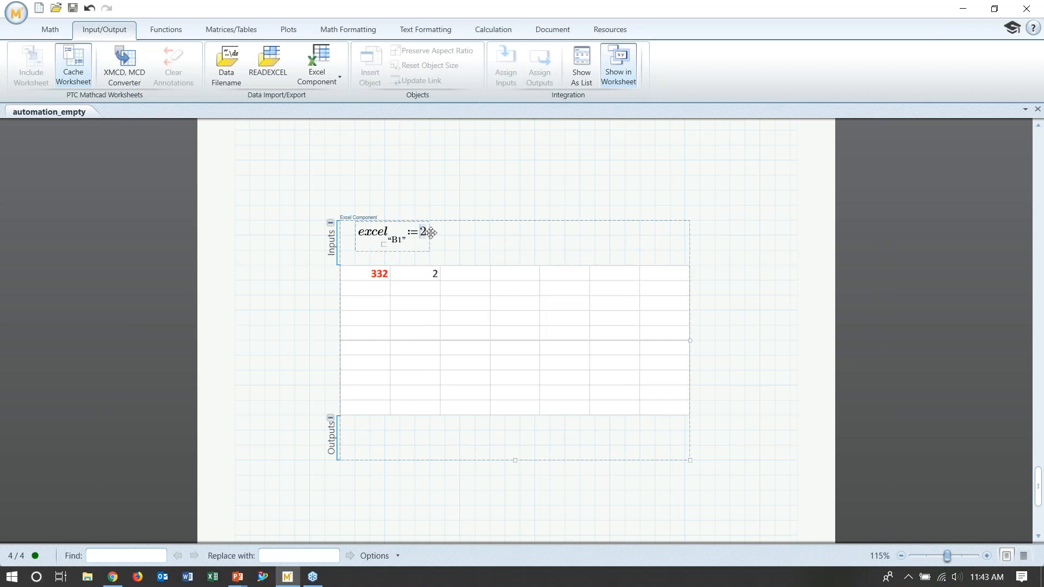
pyautogui.moveTo(422, 232); pyautogui.dragTo(447, 229)
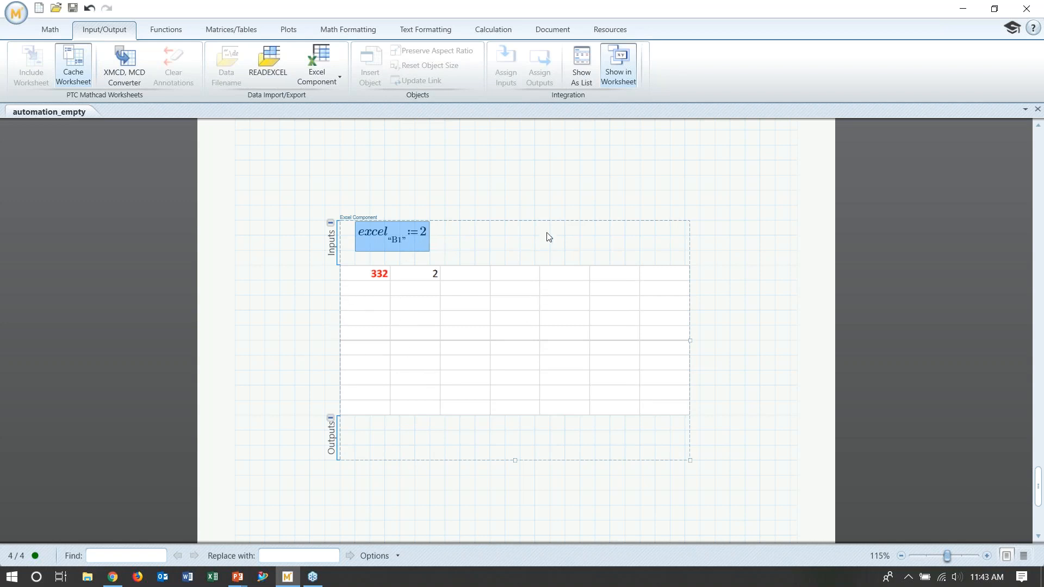
pyautogui.click(550, 195)
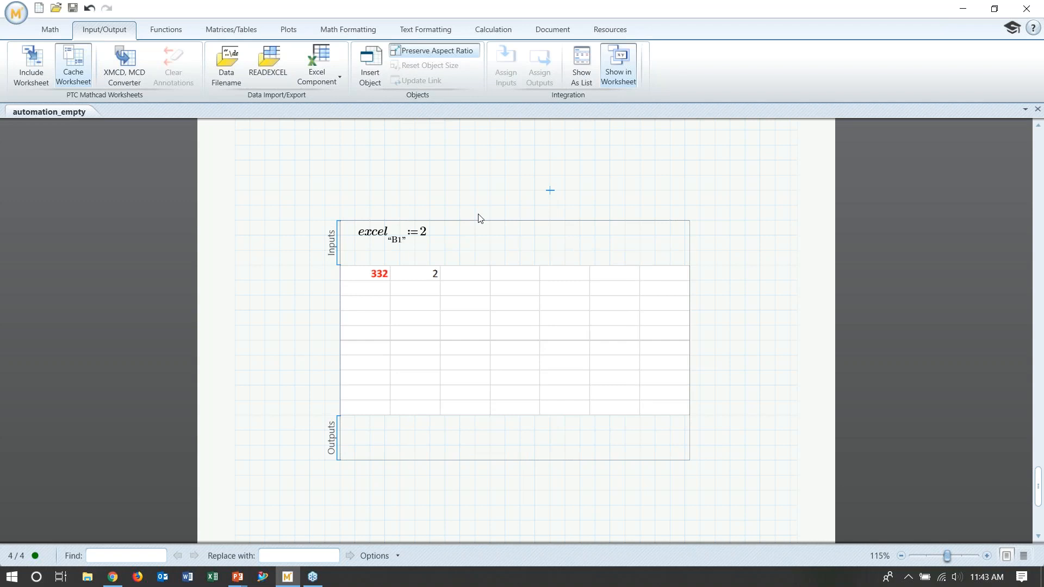
pyautogui.scroll(10, 442, 268)
pyautogui.scroll(15, 445, 263)
pyautogui.scroll(15, 438, 262)
pyautogui.scroll(15, 516, 326)
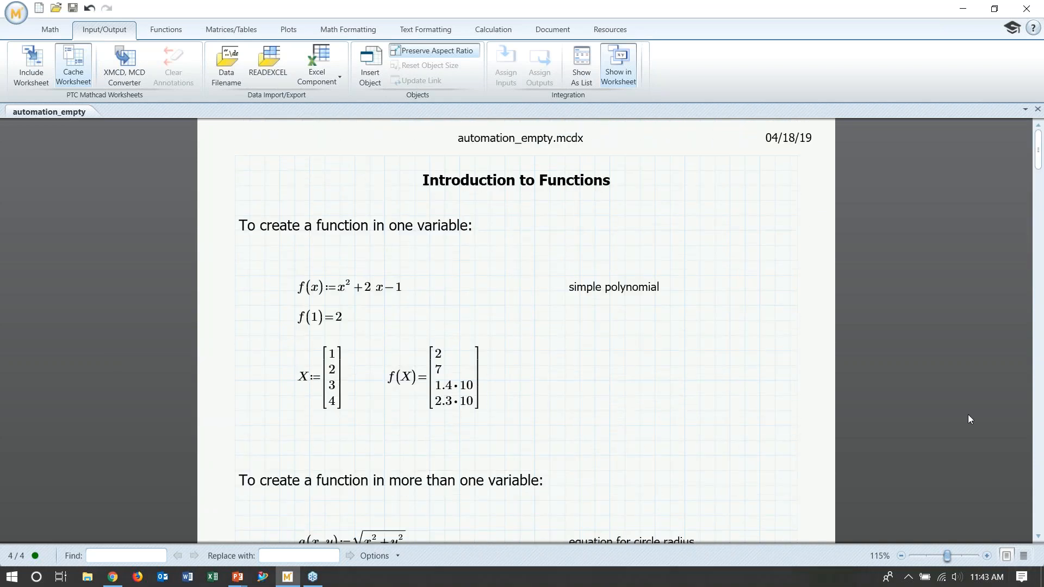
pyautogui.moveTo(232, 584)
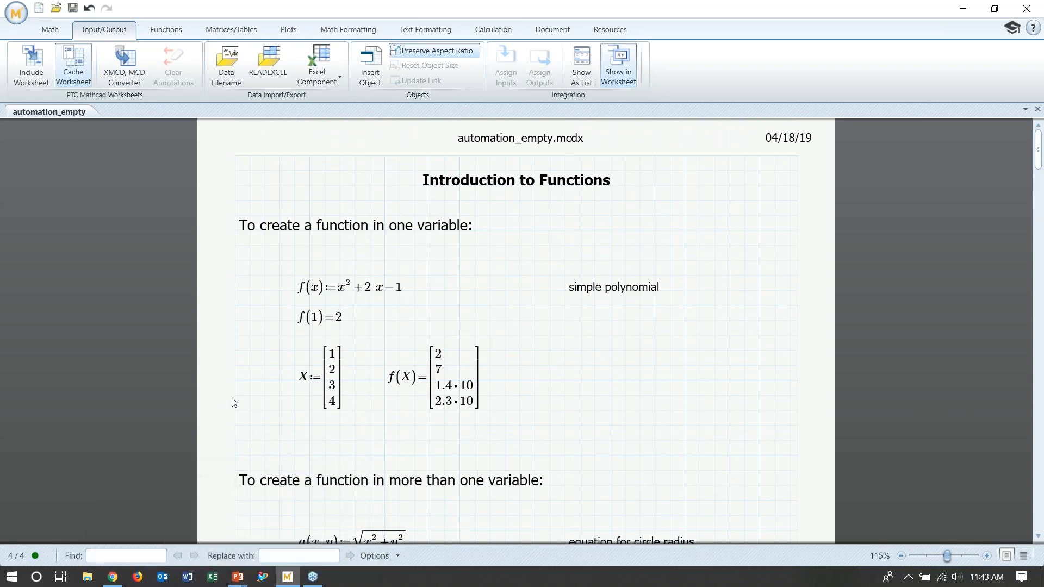